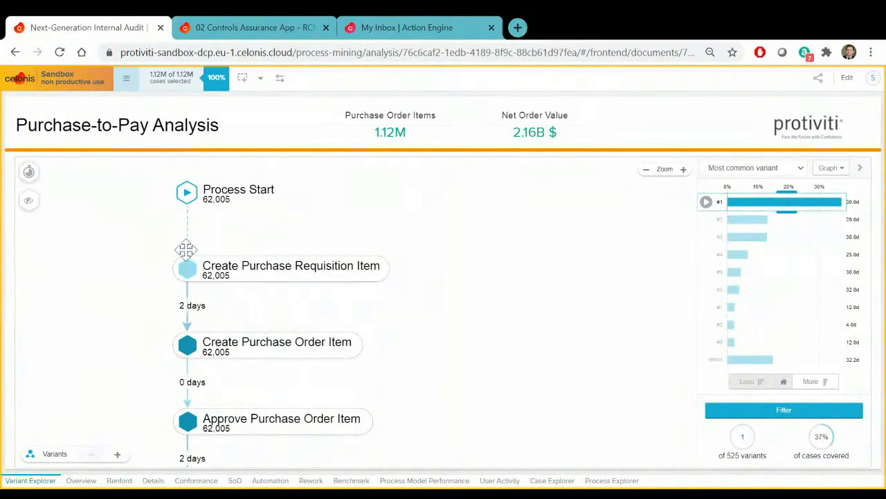
Step: Put the browser in full screen with F11 and zoom back into the top-variant process graph
scroll(119, 275, "down", 1)
scroll(119, 275, "down", 1)
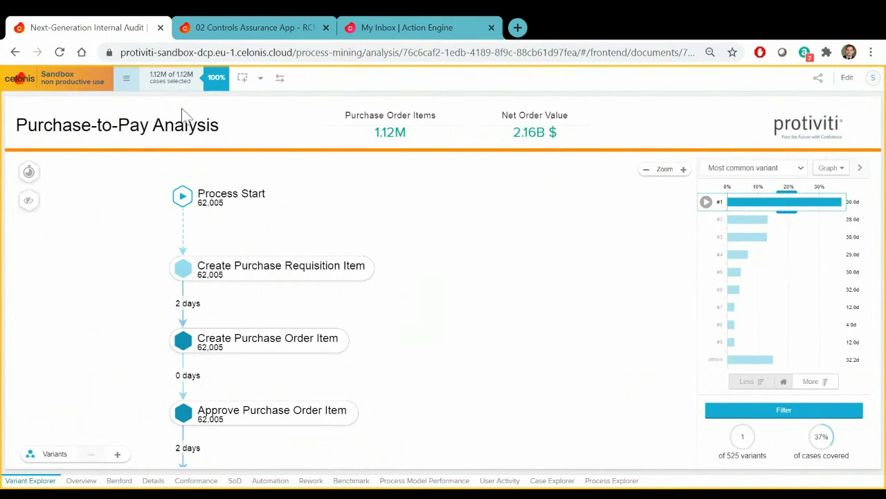
key("F11")
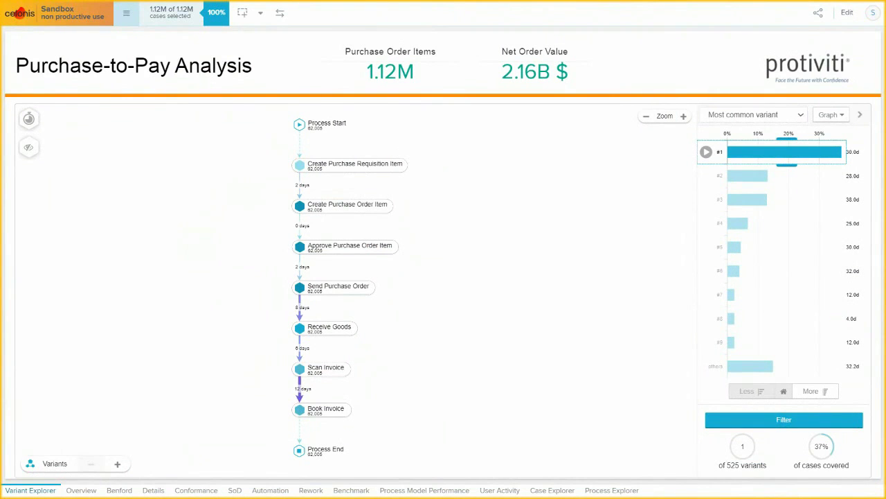
scroll(420, 159, "up", 5)
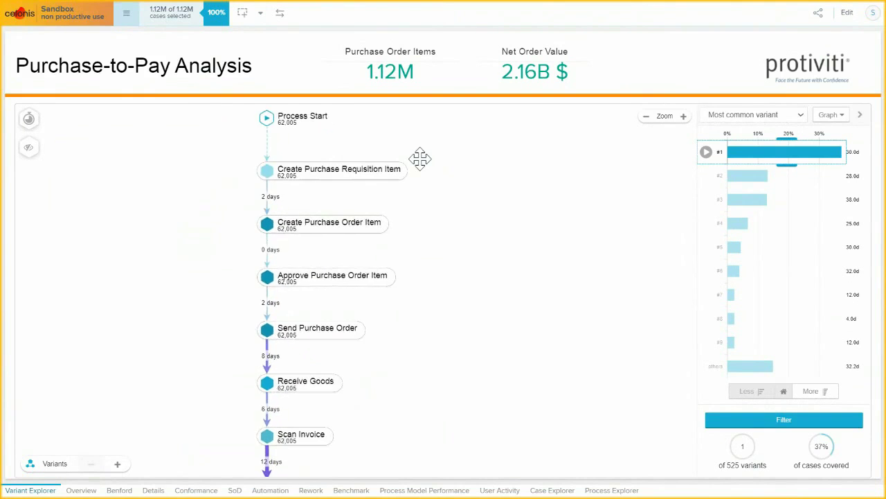
scroll(420, 159, "up", 1)
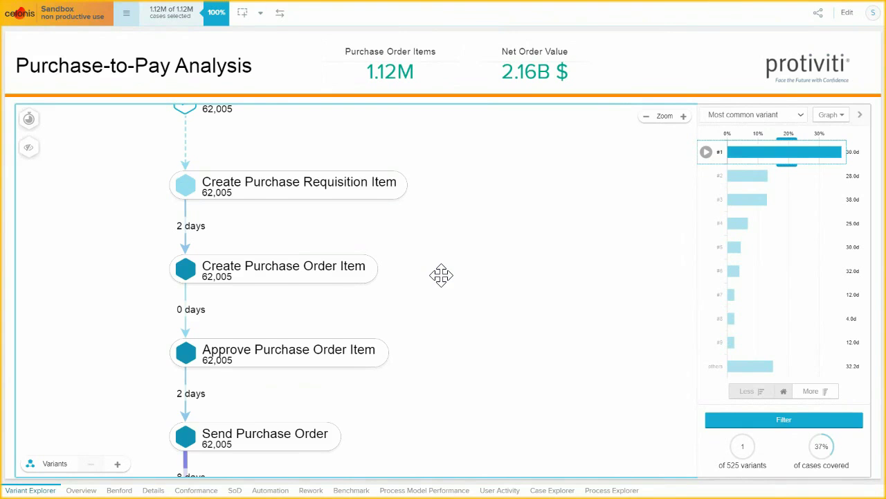
Step: Pan the graph up to Receive Goods and extend the variant selection to include variant #2
scroll(441, 275, "down", 1)
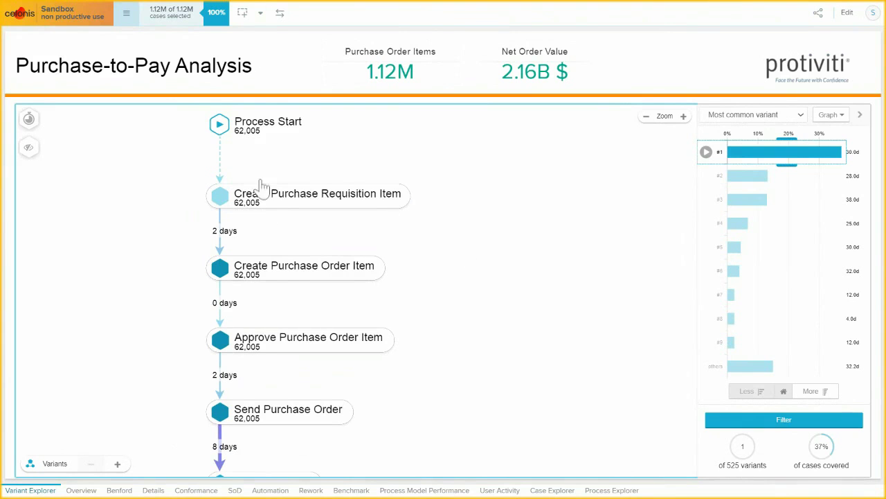
left_click_drag(168, 326, 126, 278)
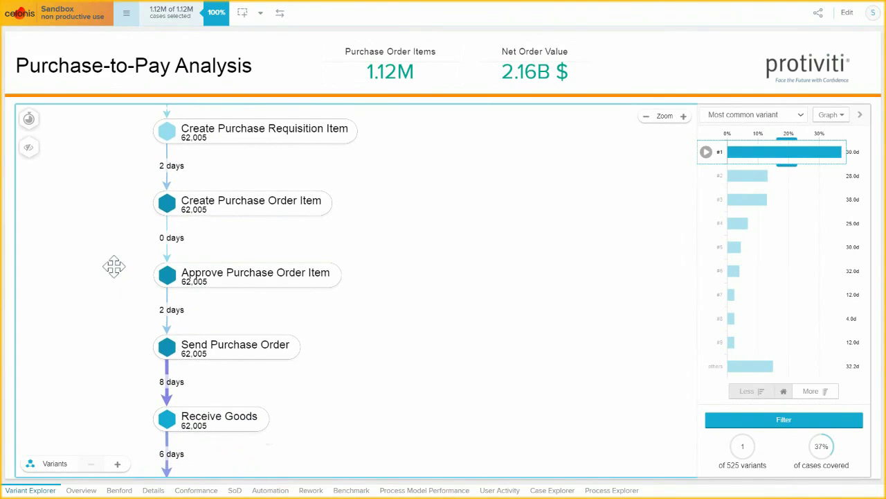
left_click_drag(114, 266, 112, 257)
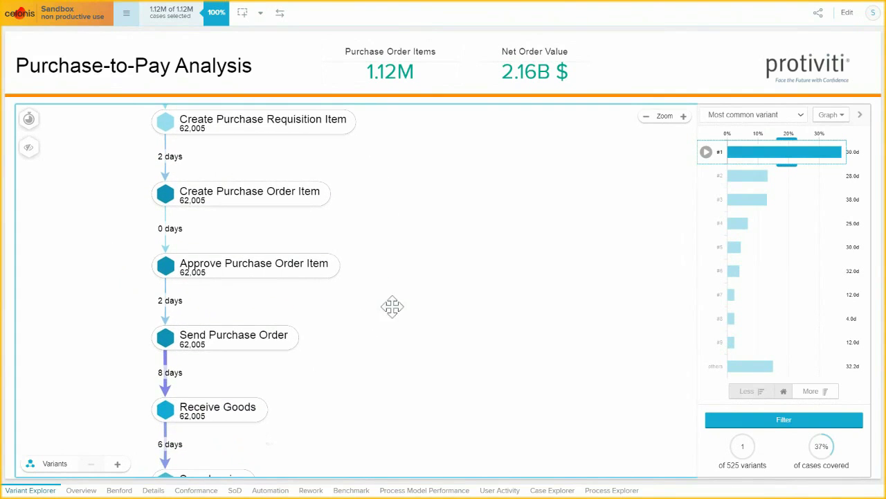
left_click_drag(392, 306, 379, 182)
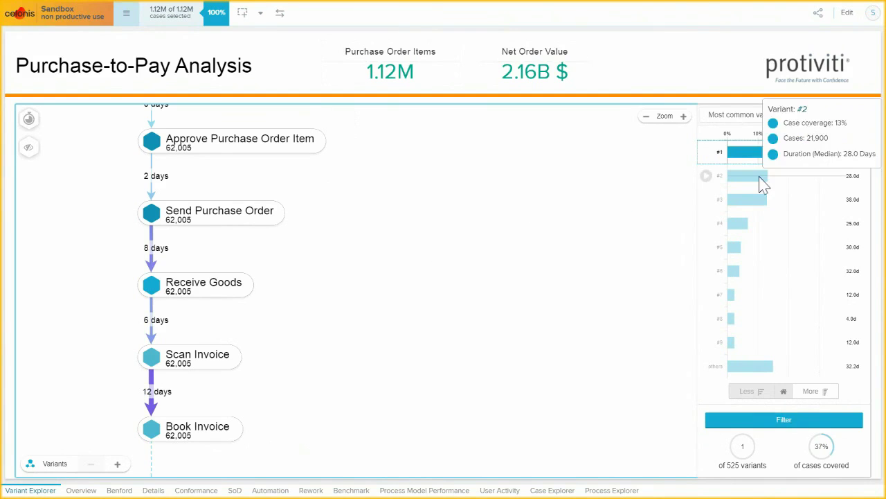
mouse_move(734, 158)
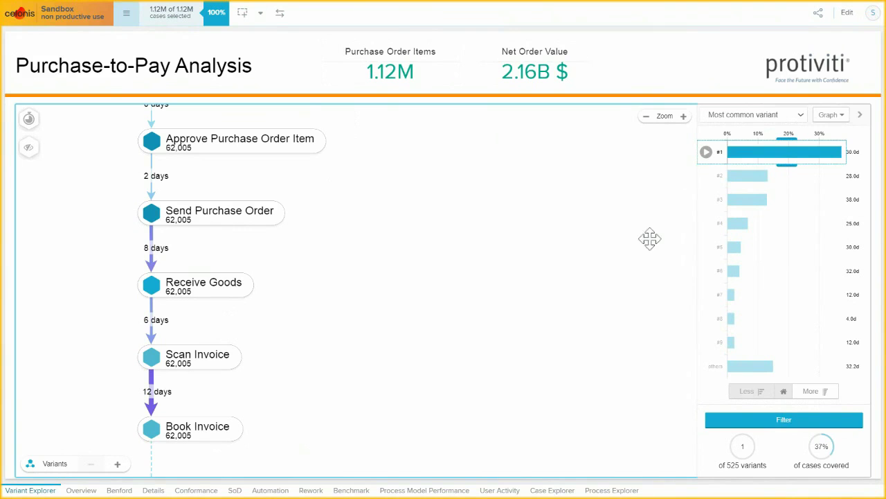
left_click_drag(781, 170, 781, 176)
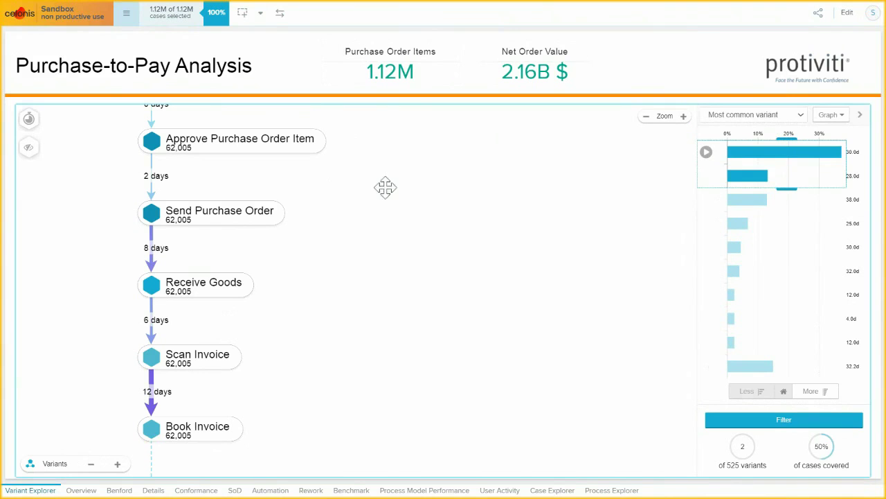
Step: Switch the process graph KPI to Case Frequency so case counts replace durations
left_click(29, 119)
left_click(64, 164)
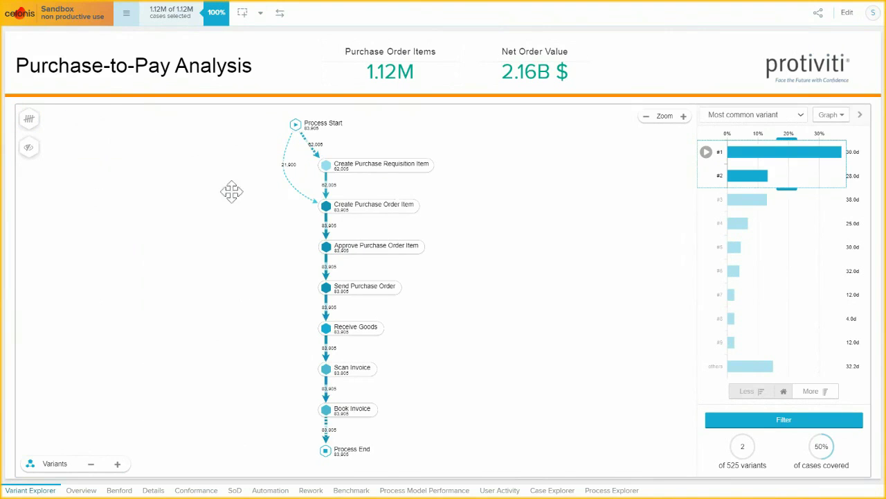
scroll(361, 164, "up", 2)
scroll(360, 165, "up", 3)
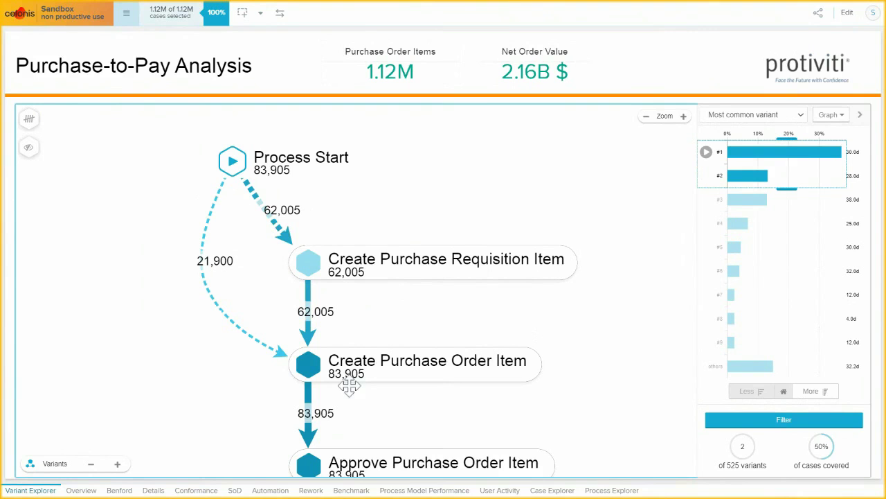
Step: Add variant #3 to the selection and zoom in on the Change Price step
left_click_drag(426, 396, 392, 336)
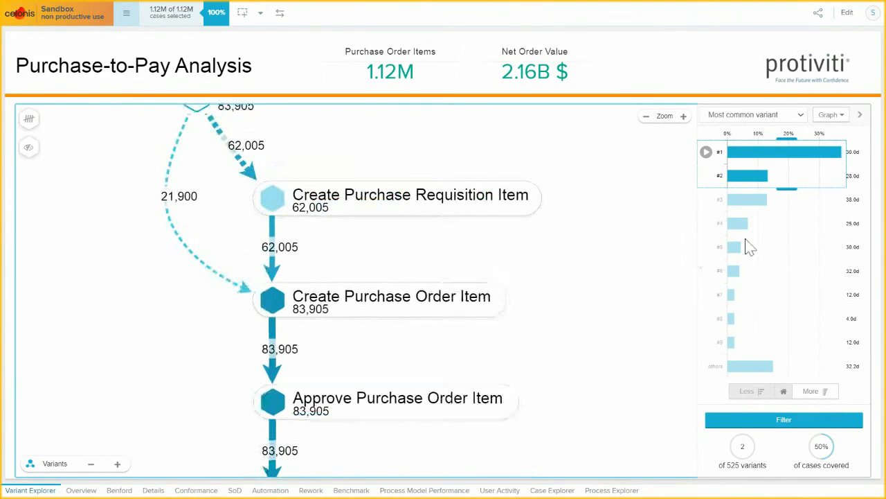
left_click_drag(783, 190, 783, 212)
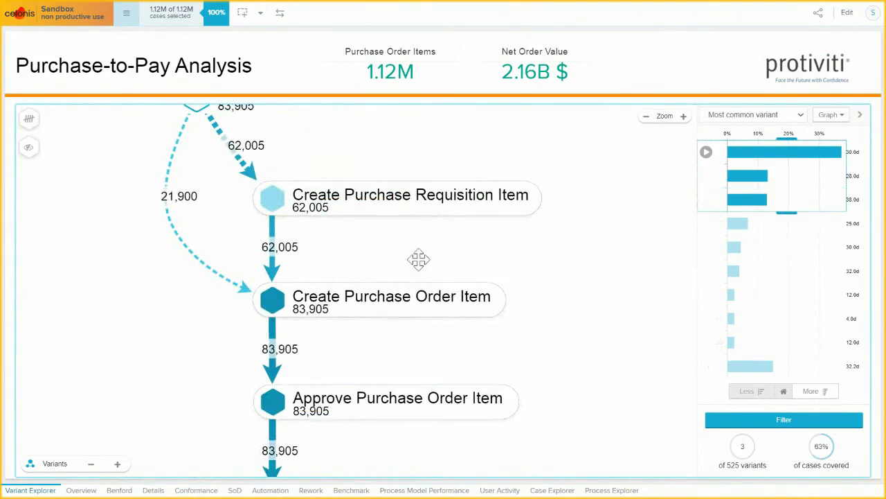
scroll(305, 291, "up", 4)
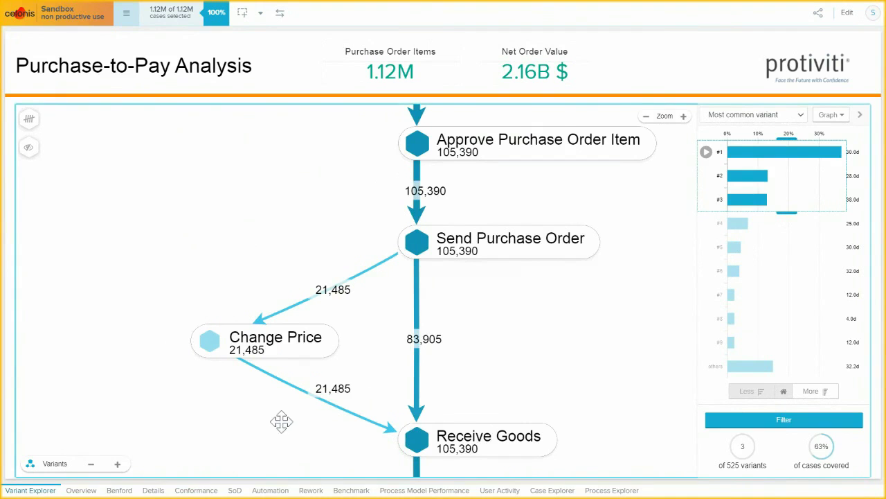
left_click_drag(281, 421, 273, 385)
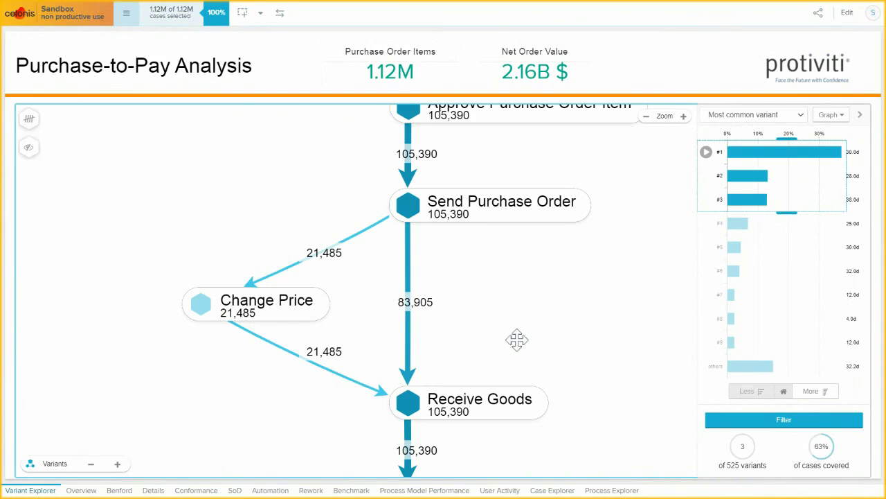
Step: Extend the variant selection through #6 and #9 to all variants, then pan to Process End
mouse_move(800, 223)
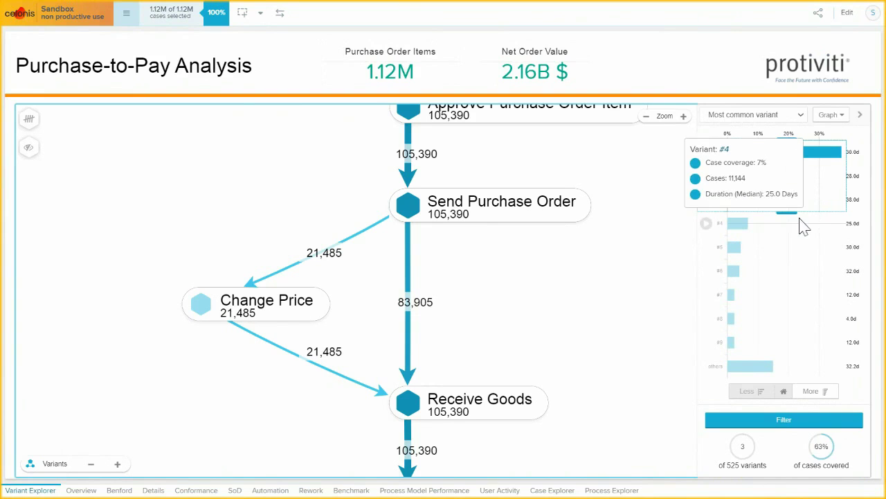
left_click_drag(791, 217, 781, 268)
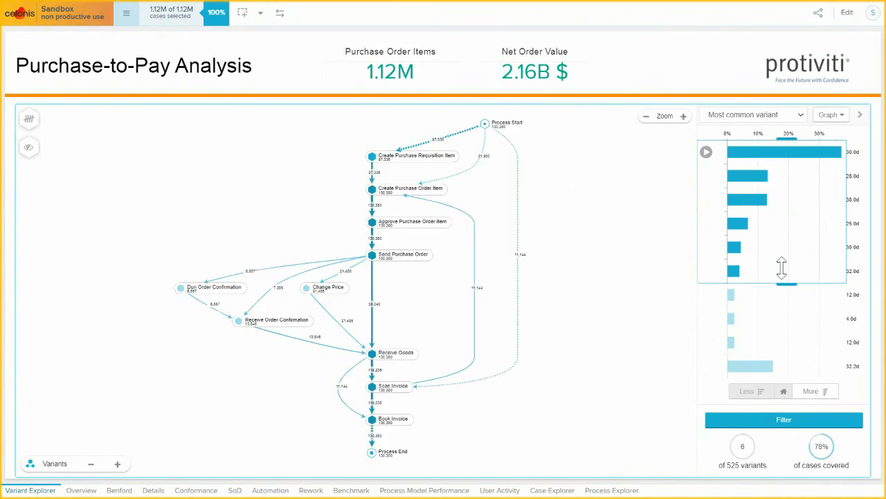
left_click_drag(784, 284, 784, 346)
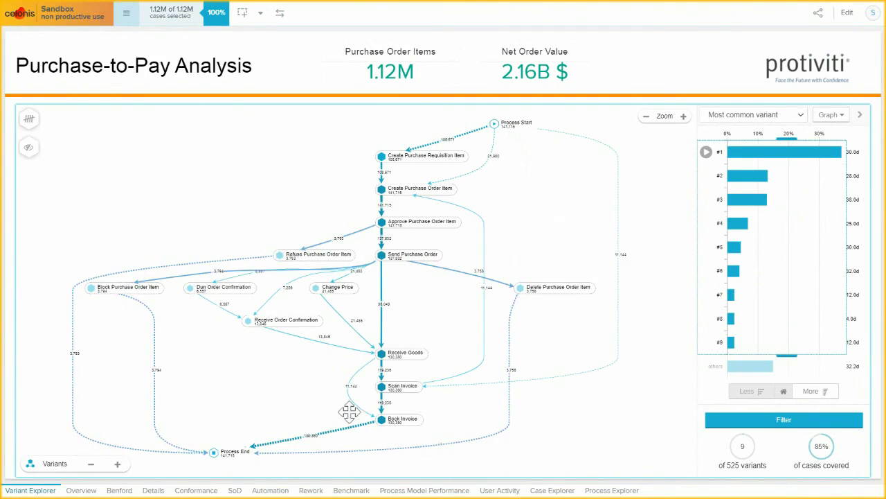
left_click_drag(785, 352, 786, 367)
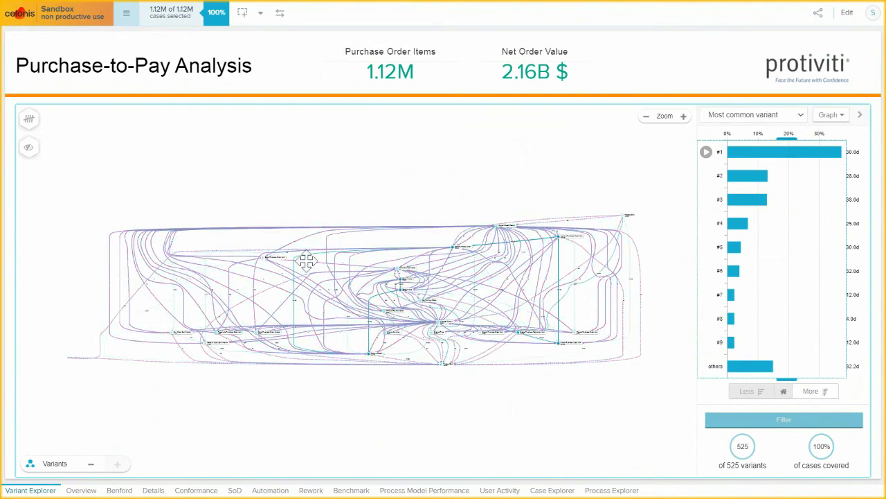
scroll(417, 270, "up", 5)
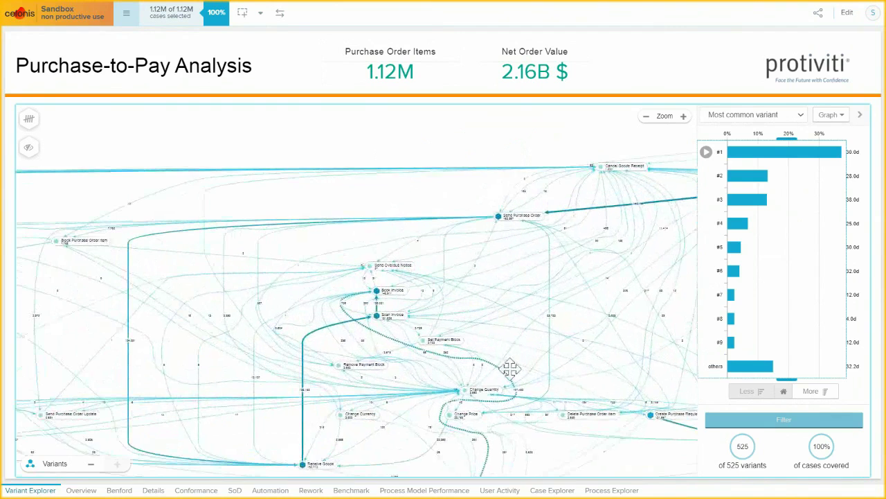
left_click_drag(510, 367, 647, 317)
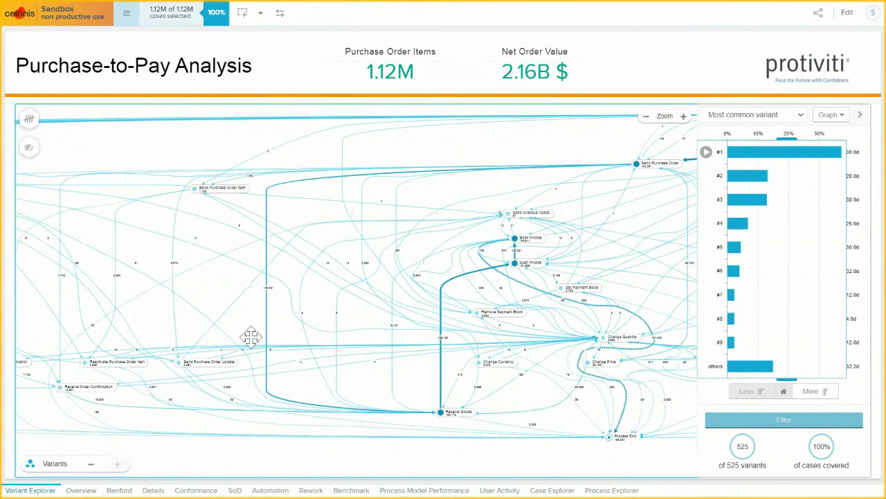
mouse_move(797, 381)
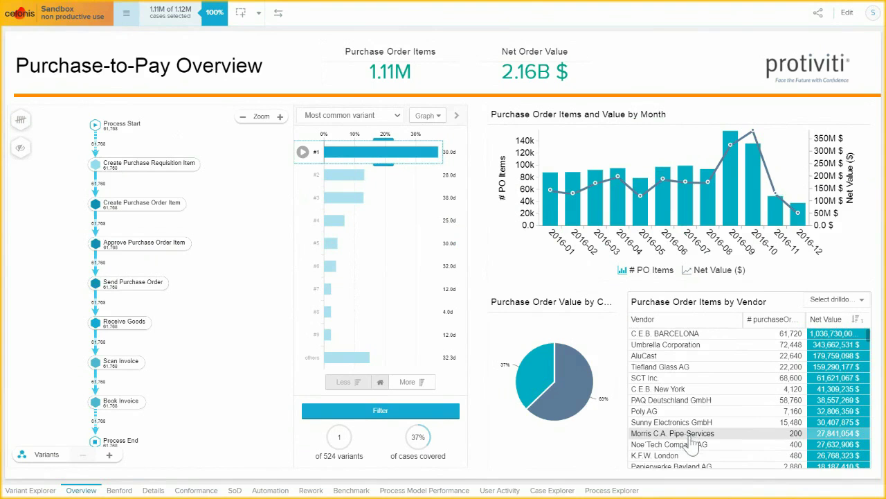
Step: Break the order items table down by Material Group, then go to the Segregation of Duties sheet
left_click(835, 299)
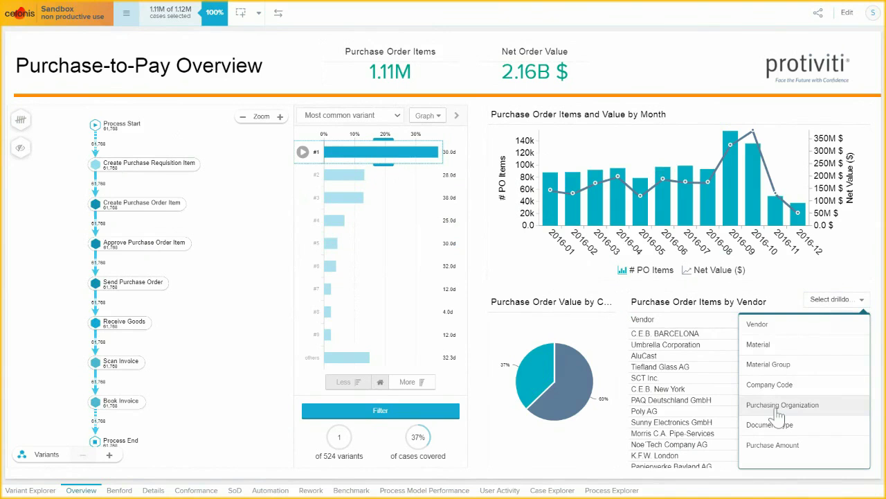
left_click(775, 365)
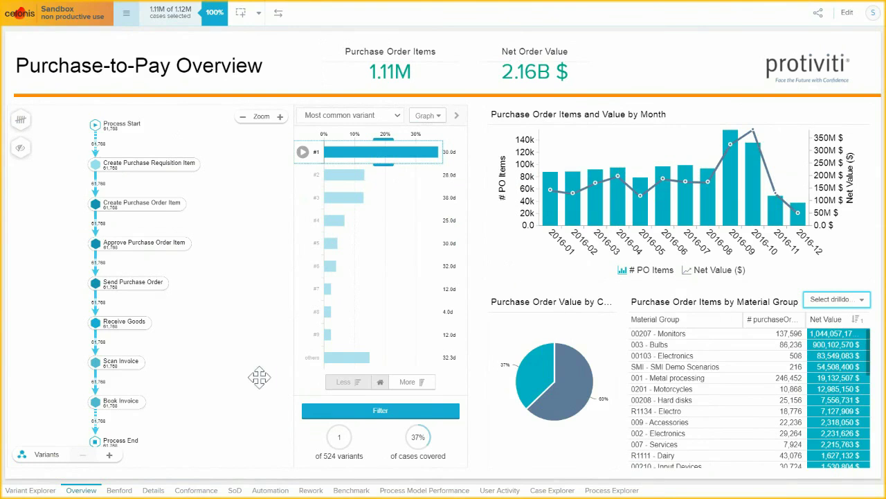
left_click(236, 489)
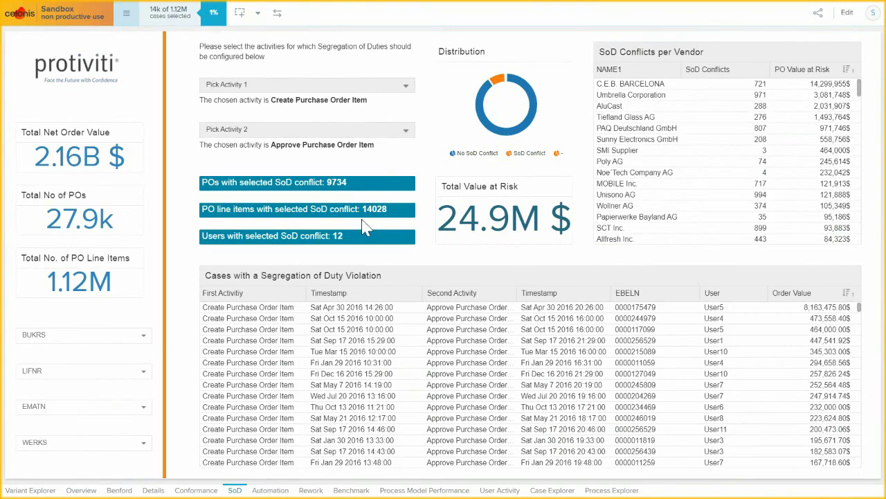
Step: Point out the PO line item conflicts and value at risk, then select the first violation case row
left_click(333, 212)
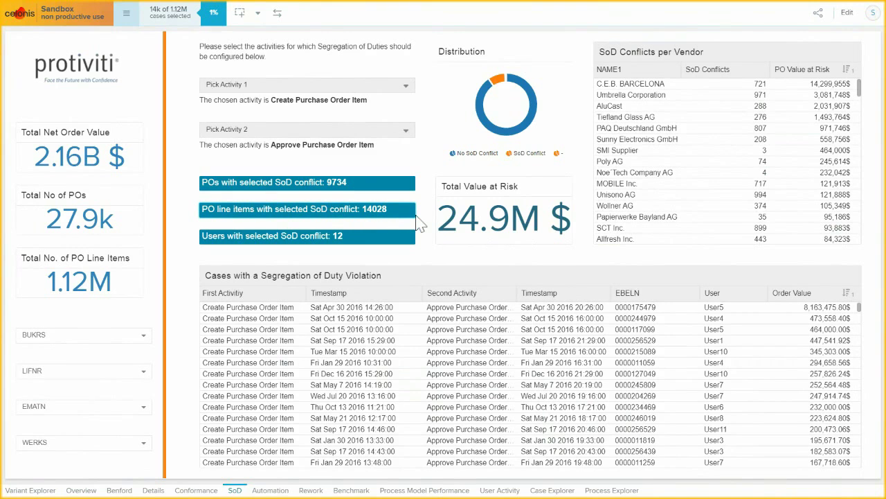
left_click(498, 218)
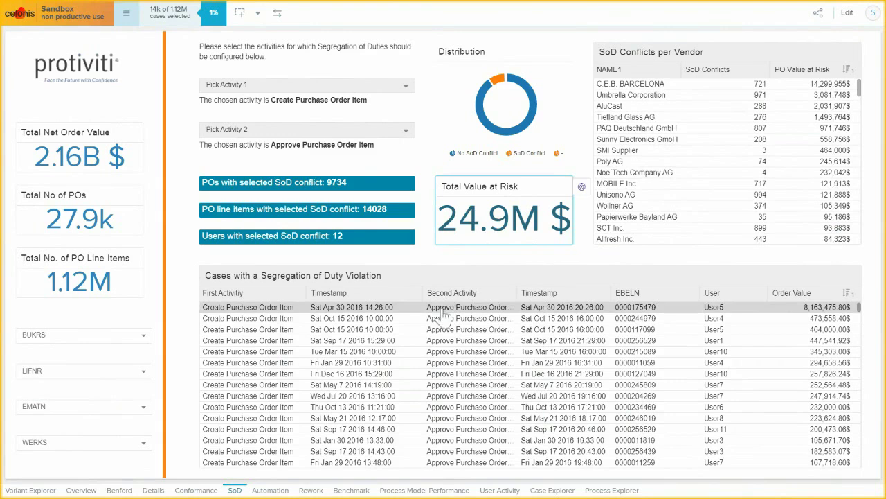
left_click(367, 313)
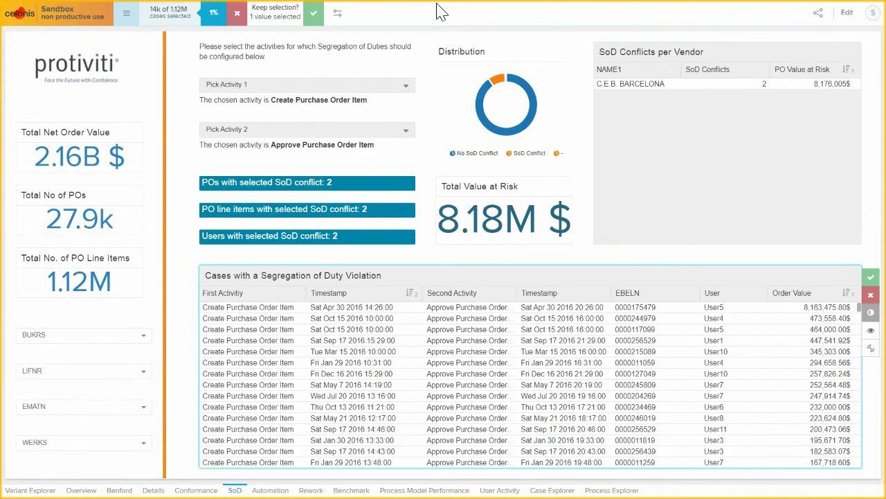
Step: Leave browser full screen with F11 to reach the other browser tabs
key("F11")
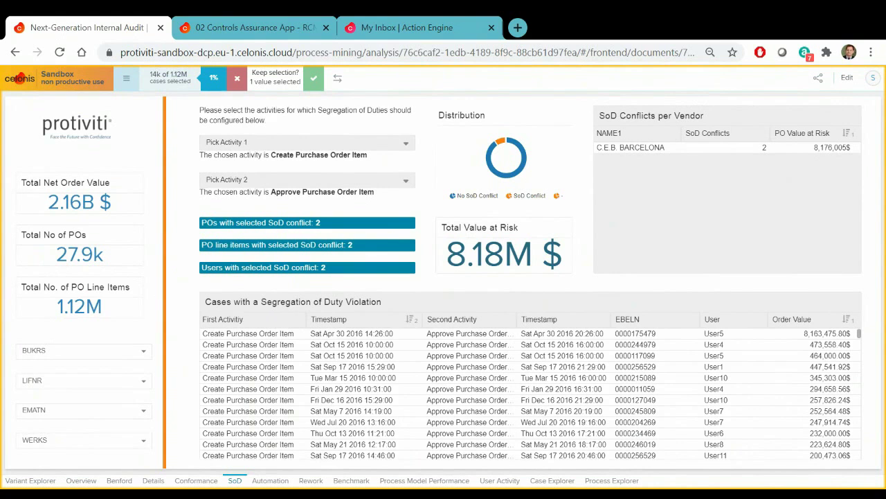
Step: Switch to the '02 Controls Assurance App' tab and return the browser to full screen
left_click(228, 28)
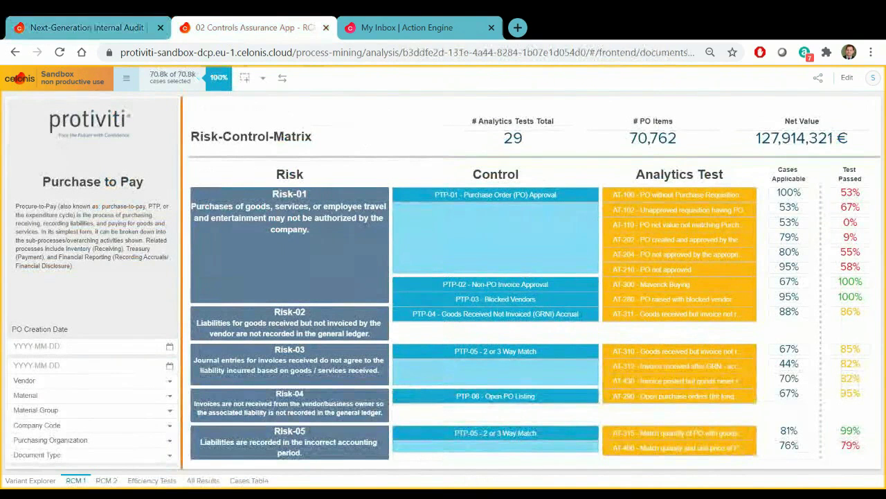
key("F11")
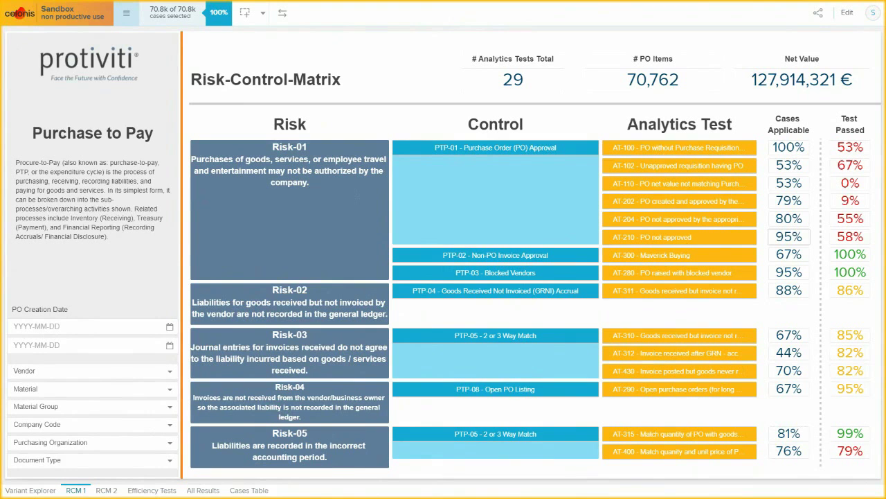
mouse_move(780, 240)
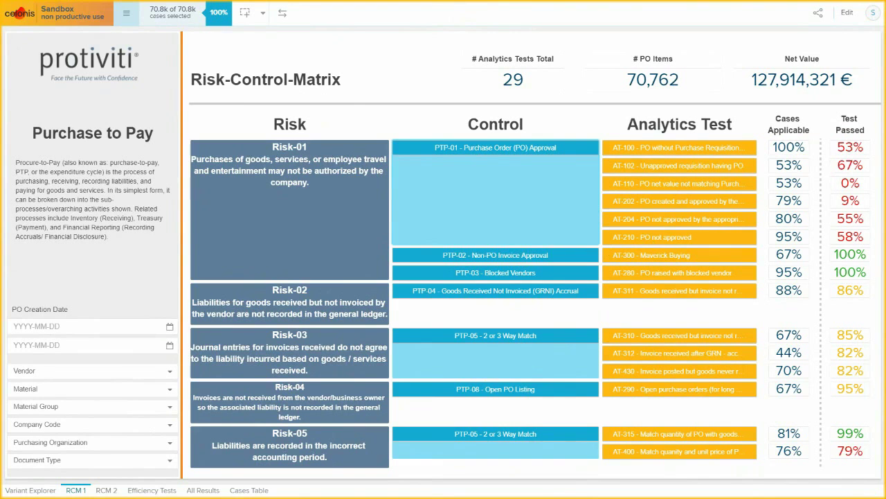
Step: Open the 'AT-210 - PO not approved' cell in the Analytics Test column
left_click(654, 243)
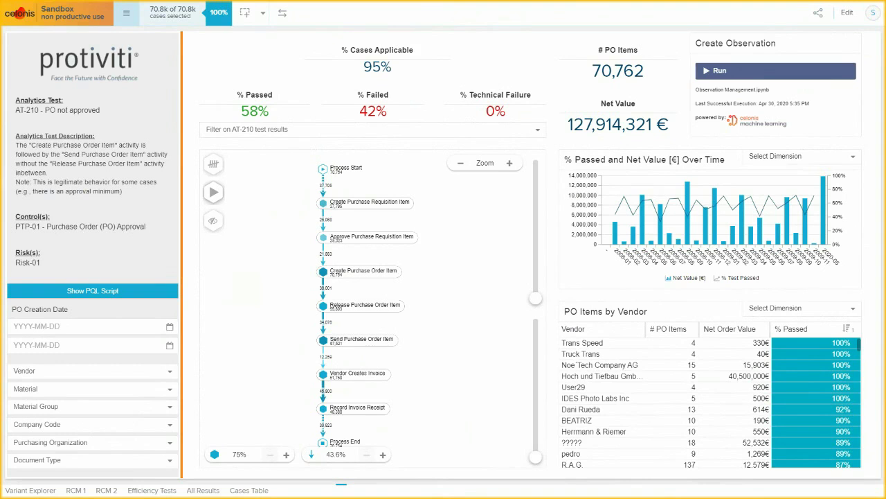
left_click(104, 294)
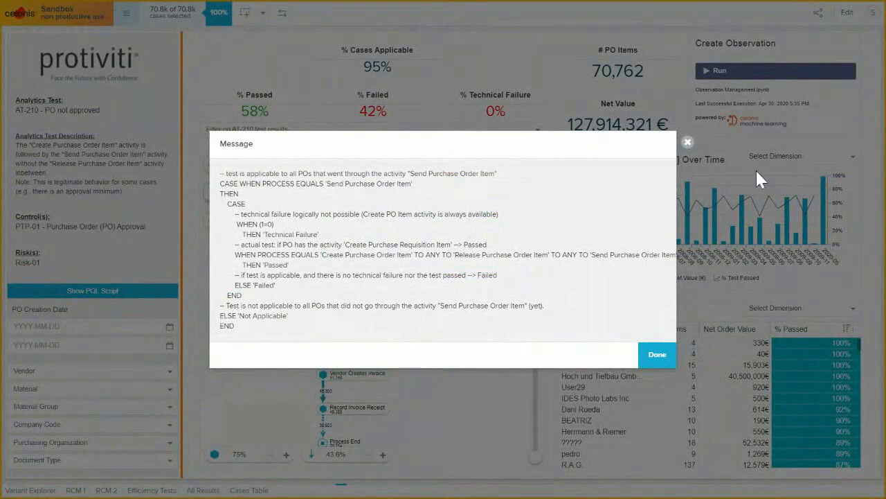
left_click(688, 143)
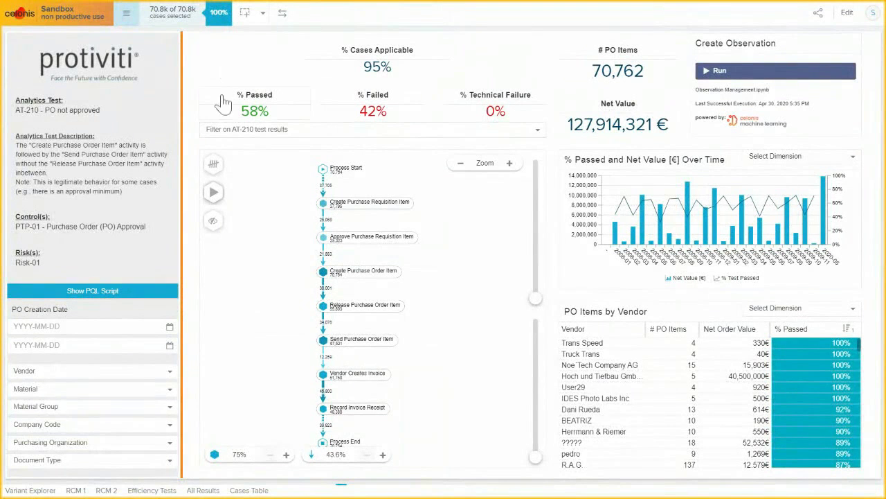
Step: Apply a Failed filter on AT-210 test results, narrowing to 28,355 PO items worth 35,389,743 €
left_click(369, 115)
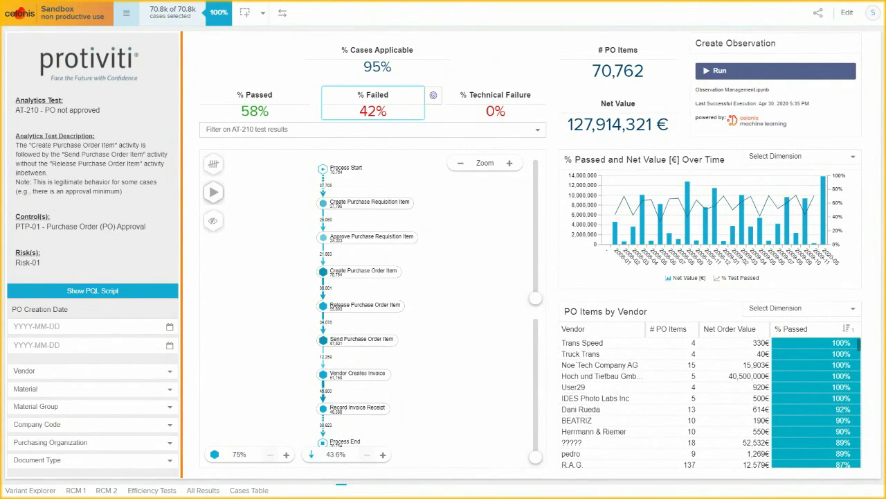
left_click(406, 135)
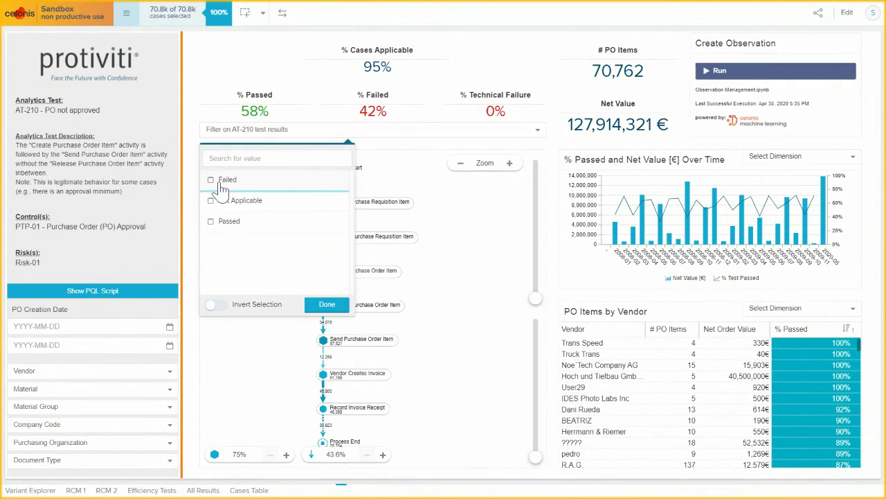
left_click(222, 182)
left_click(327, 305)
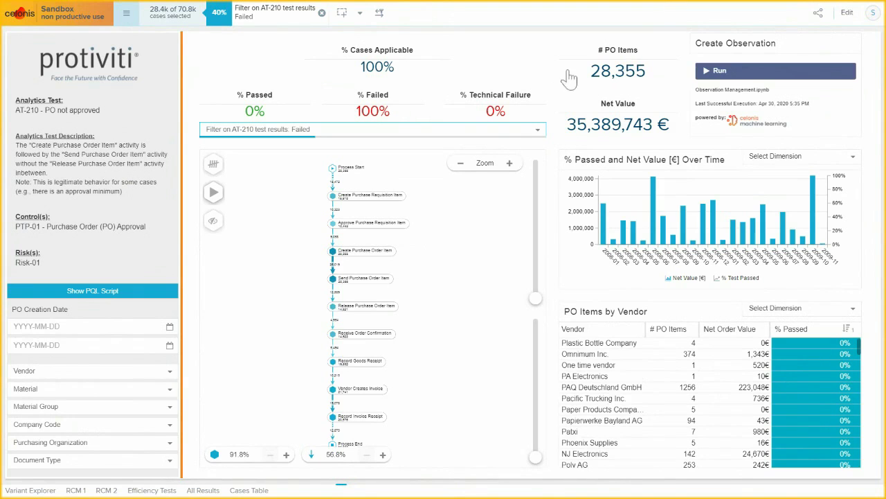
Step: Select 2009-10 in the chart, narrowing failed results to 1,944 PO items worth 4,192,912 €
left_click(629, 90)
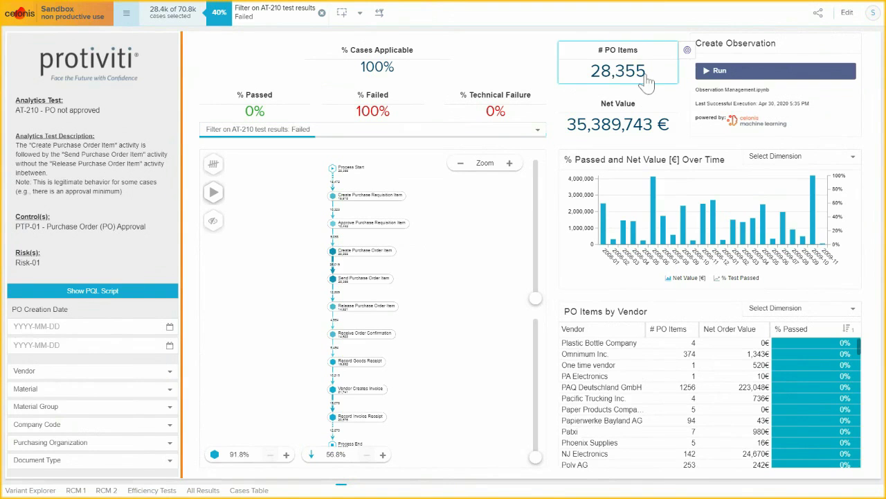
left_click(572, 137)
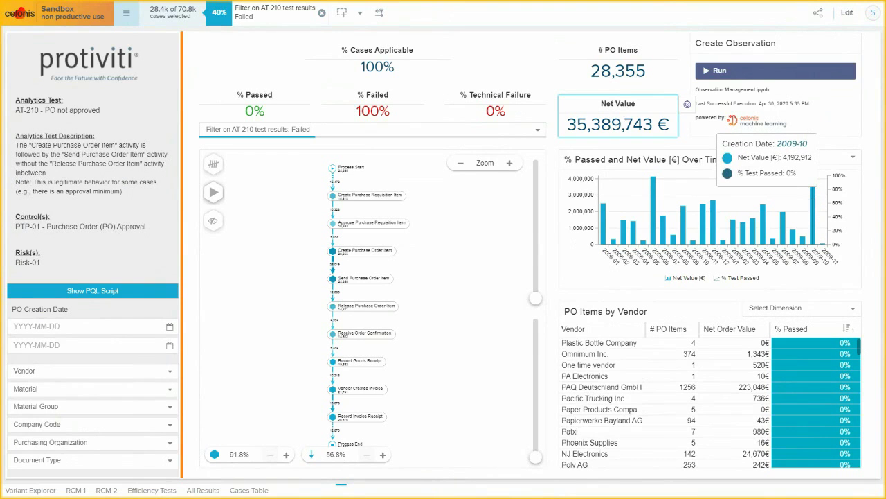
left_click(813, 208)
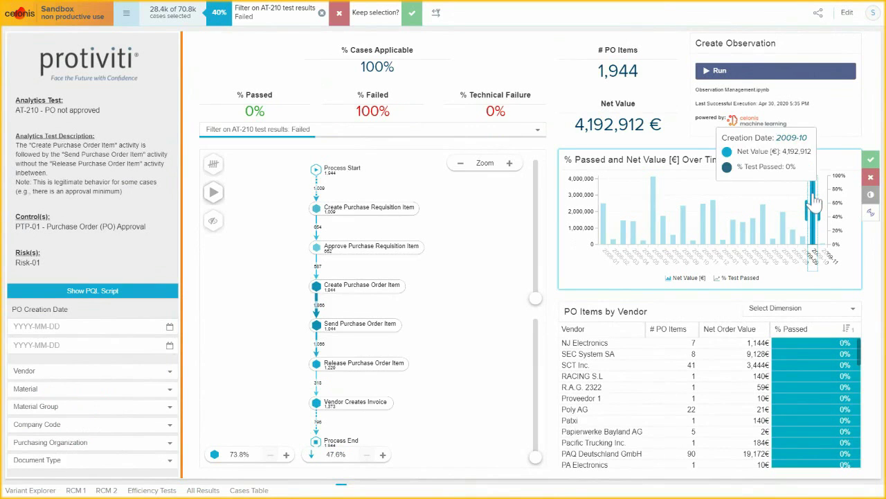
Step: Keep the 2009-10 selection as a Creation Date filter on the failed AT-210 results
left_click(872, 162)
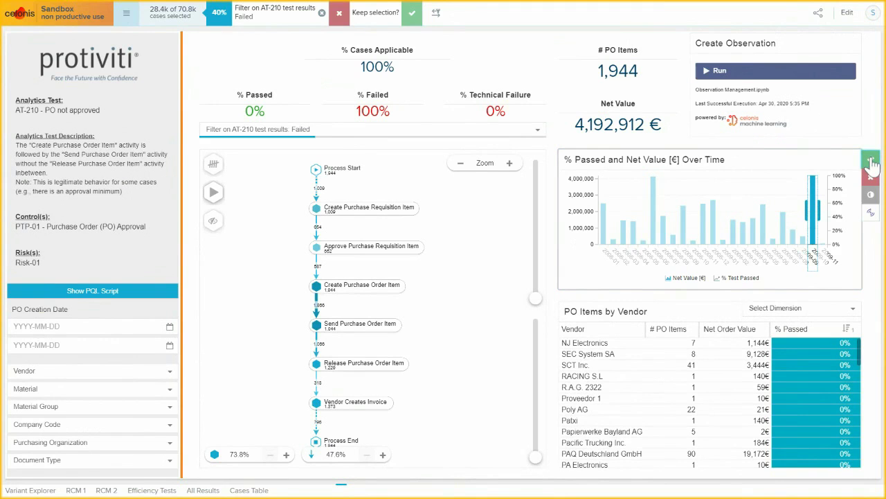
left_click(872, 163)
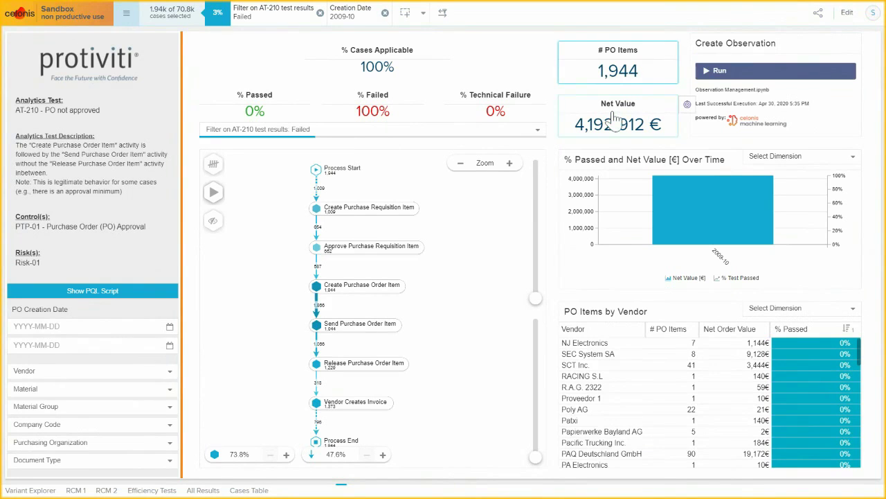
mouse_move(639, 249)
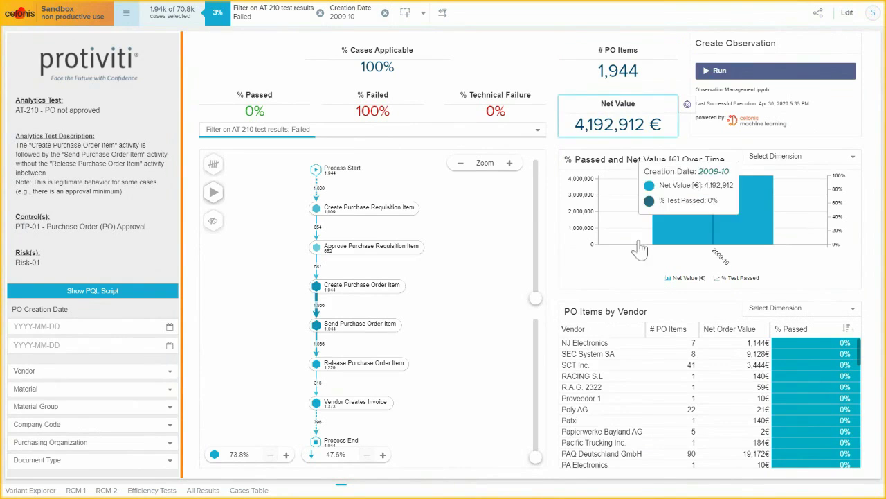
Step: Sort vendors by net order value and filter the analysis to Allround Services GmbH
left_click(738, 331)
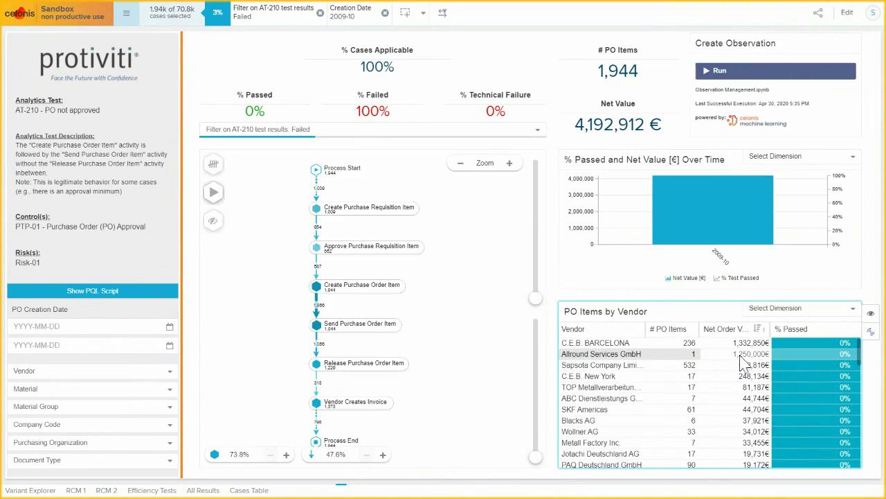
left_click(620, 357)
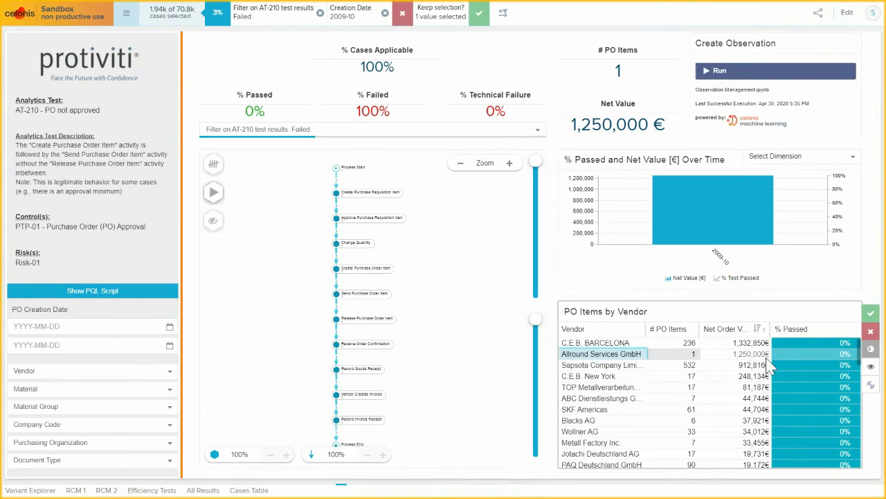
left_click(871, 313)
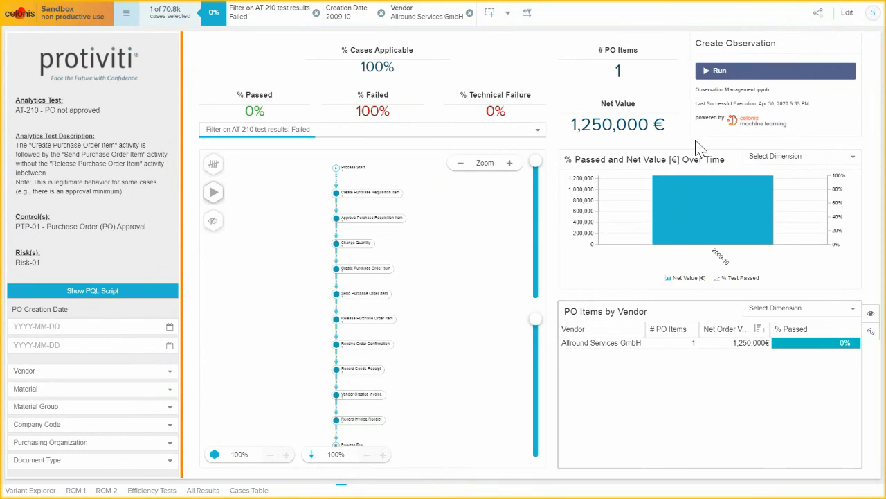
Step: Create an observation for the failed PO and switch to the Action Engine inbox
left_click(735, 72)
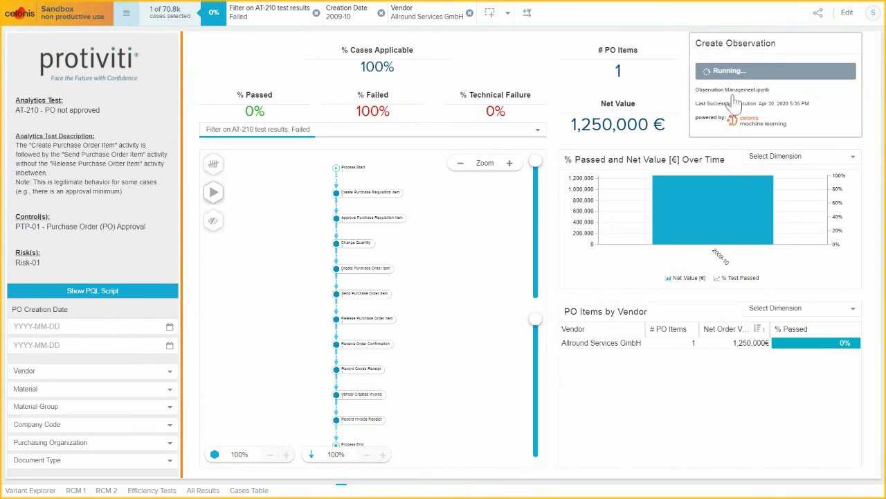
key("F11")
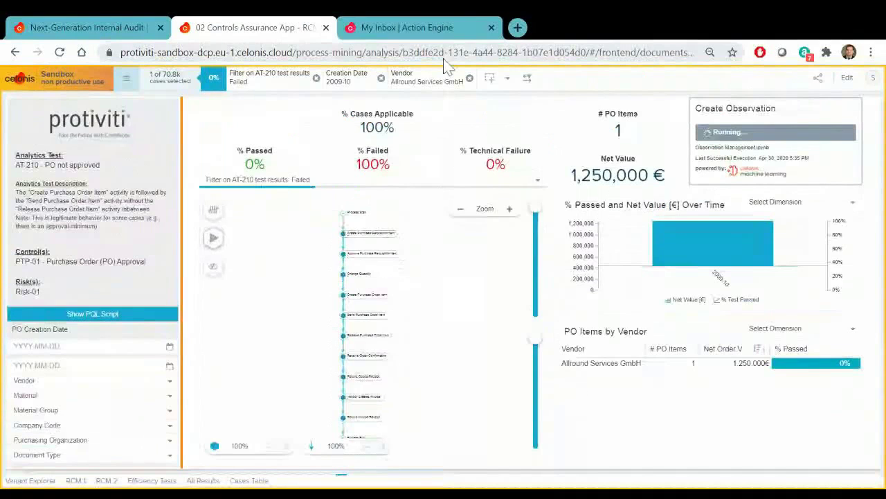
left_click(391, 30)
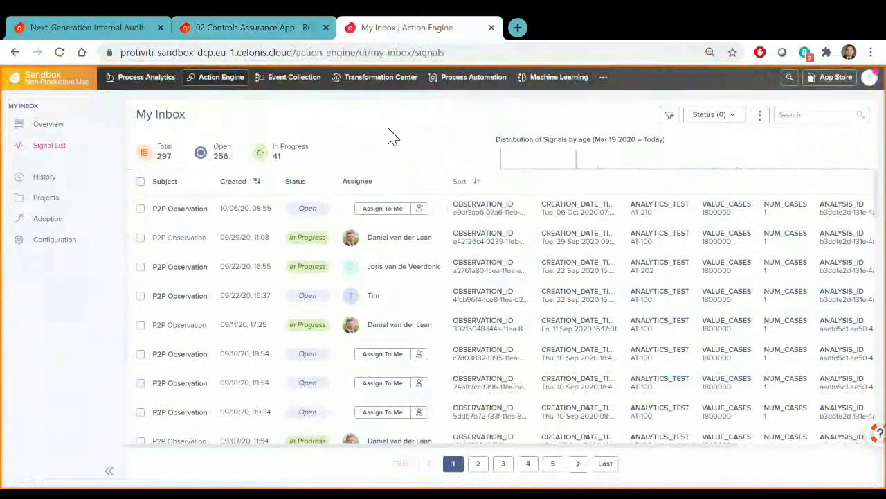
Step: Open the newest AT-210 P2P Observation in full screen: 1 case worth 1800000 €, status Open
key("F11")
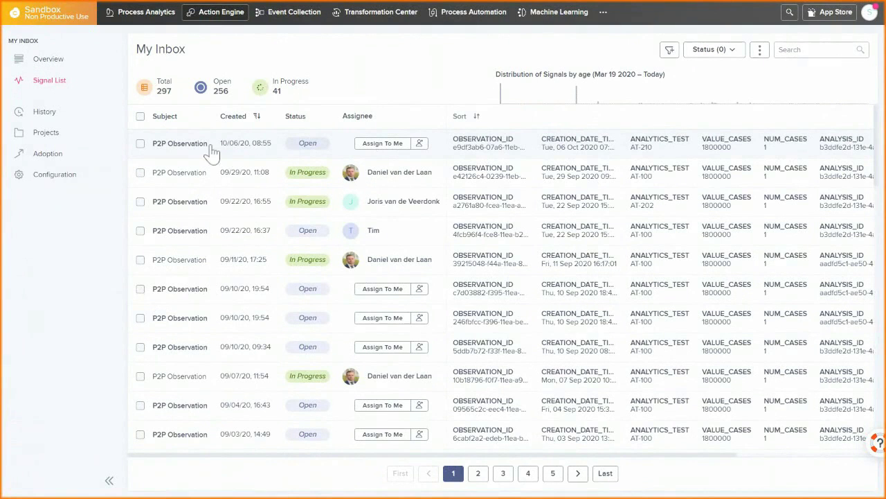
left_click(236, 155)
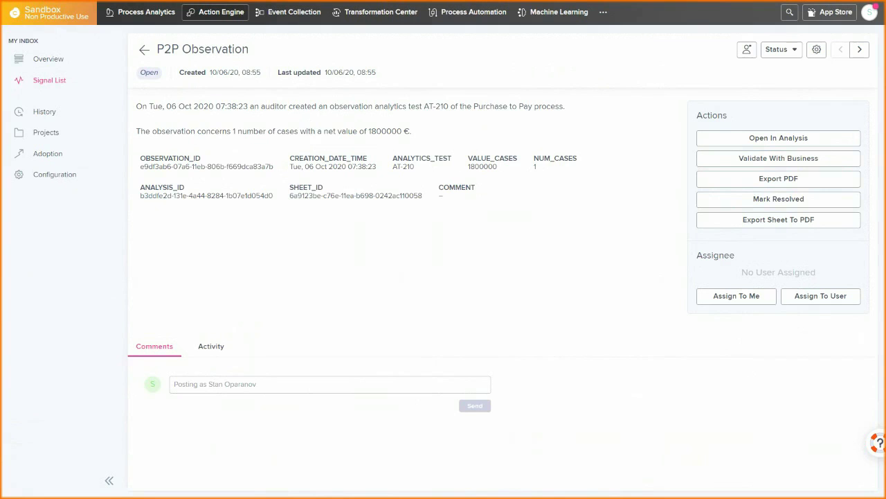
left_click_drag(233, 131, 248, 130)
left_click(370, 150)
left_click(769, 182)
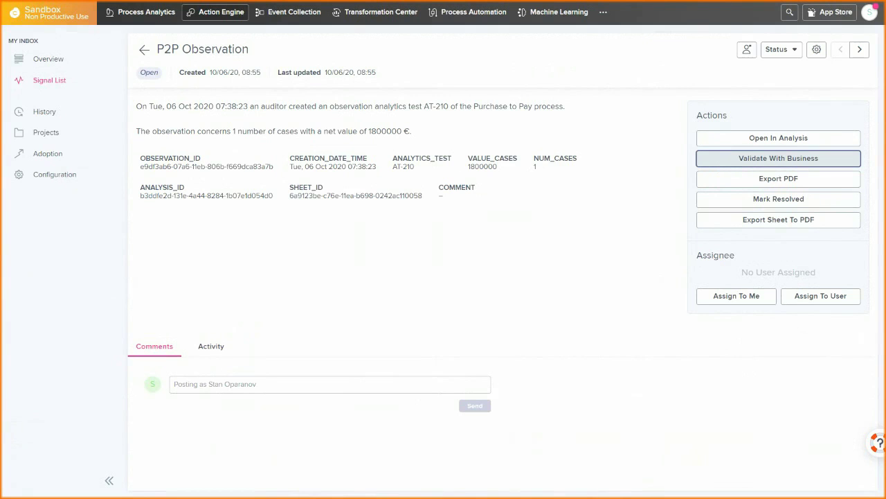
left_click(716, 161)
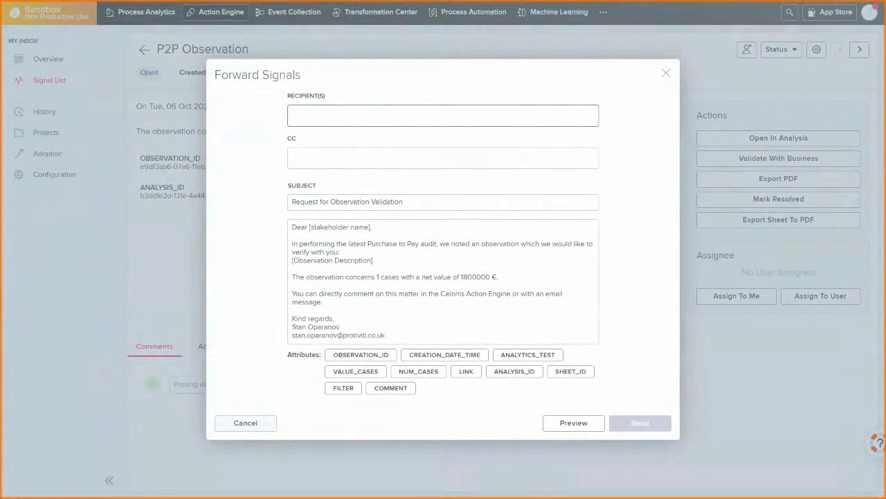
left_click(375, 277)
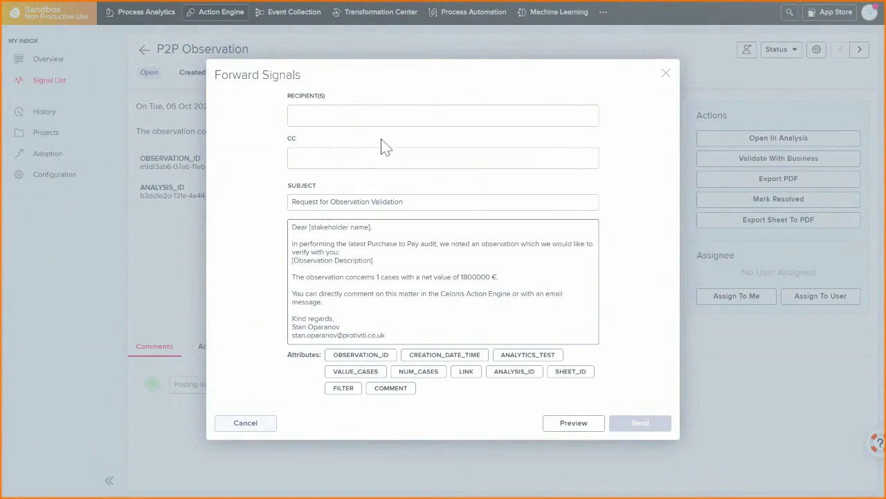
left_click(377, 118)
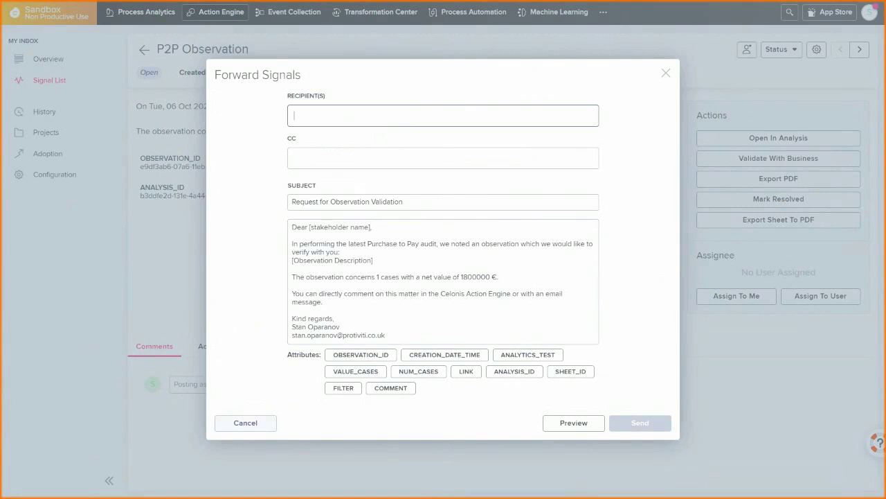
left_click(664, 74)
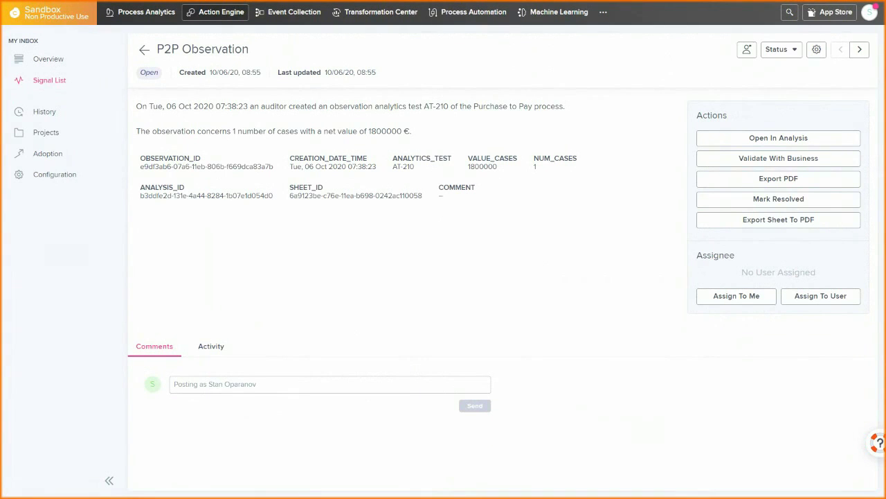
Step: Assign the AT-210 observation to yourself, leaving the other-user assignment list unchanged
left_click(738, 298)
left_click_drag(739, 258, 697, 255)
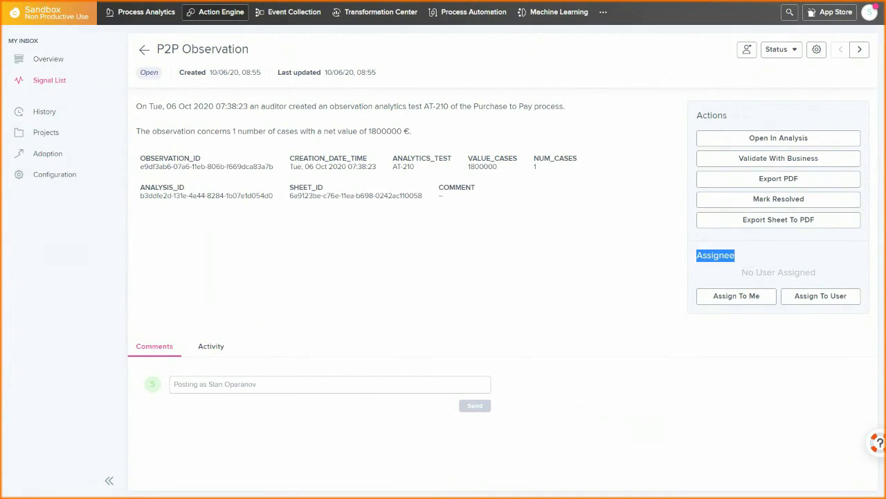
left_click(697, 282)
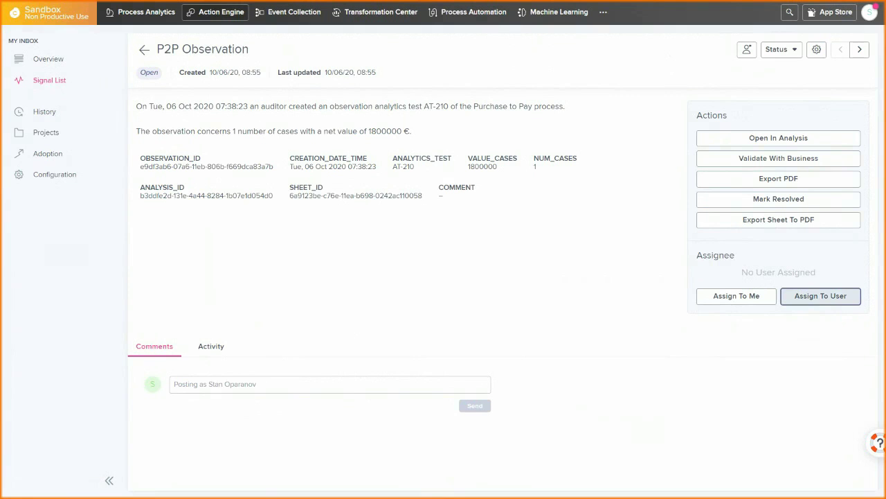
left_click(753, 298)
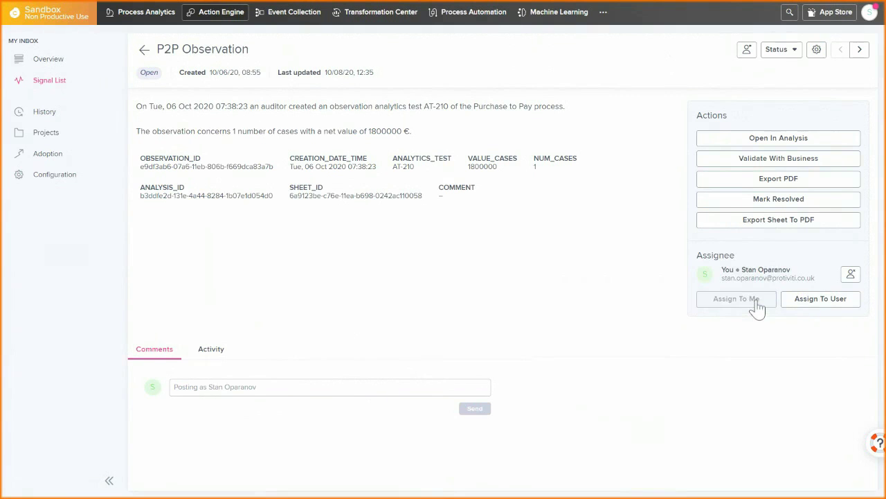
left_click(825, 311)
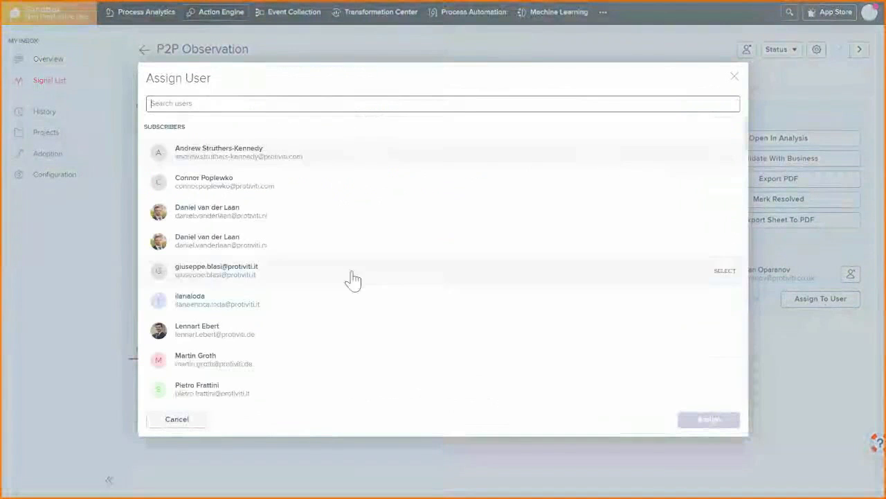
left_click(735, 76)
Step: Leave the comment box empty and show the activity history with the new assignment
left_click(221, 387)
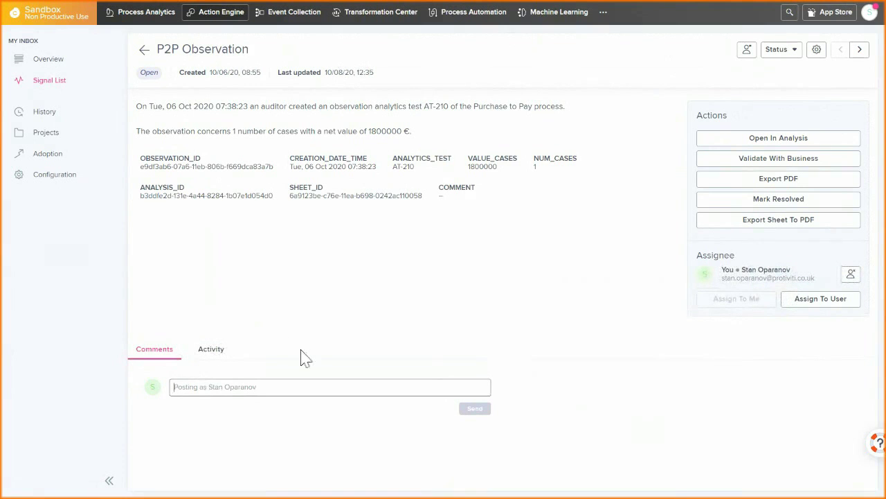
type("s")
key("BackSpace")
left_click(207, 355)
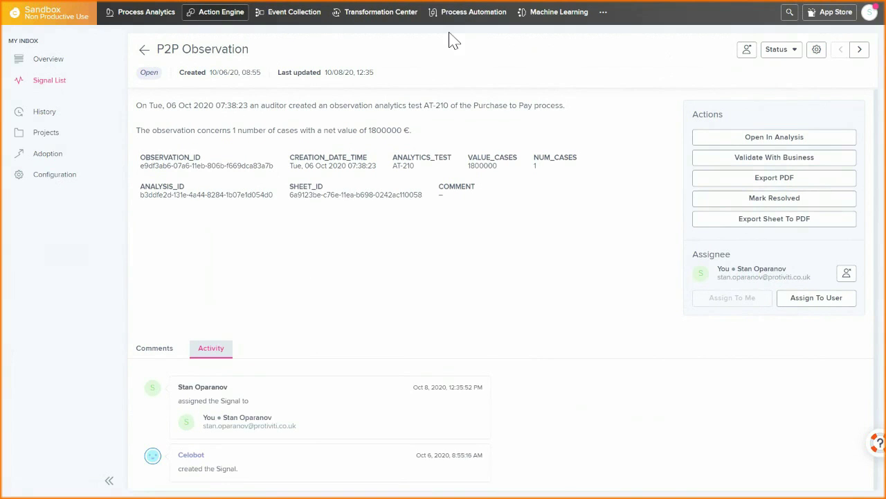
Step: Return to the Controls Assurance App and remove the AT-210, 2009-10 and Allround Services GmbH filters
key("F11")
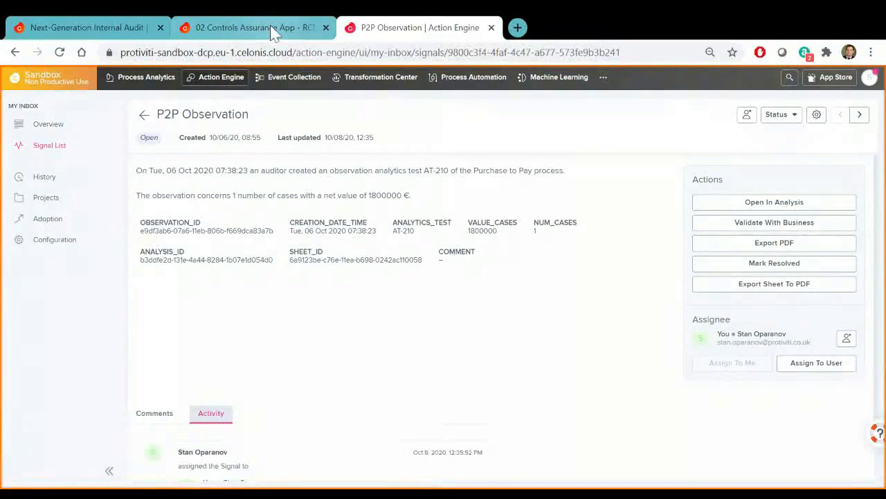
left_click(272, 29)
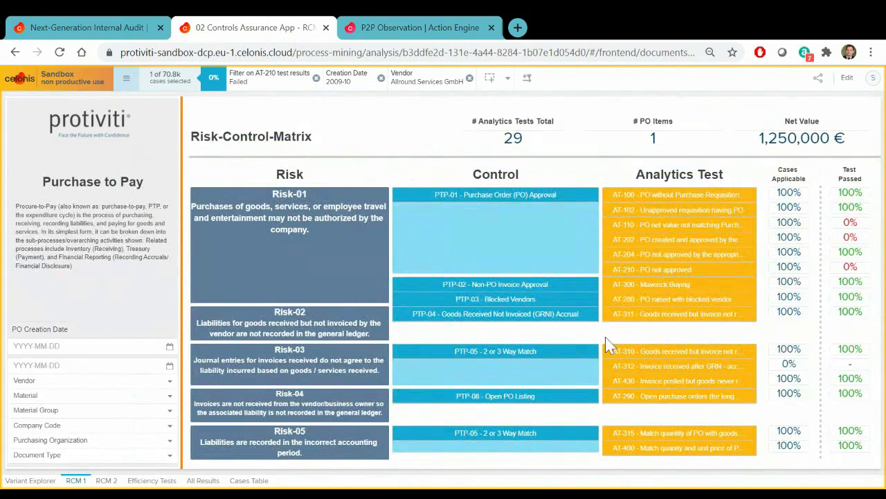
left_click(316, 78)
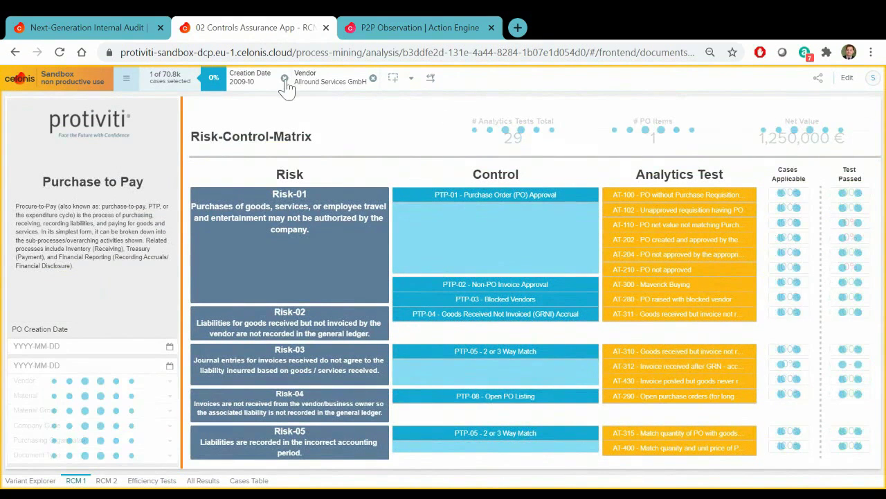
left_click(285, 78)
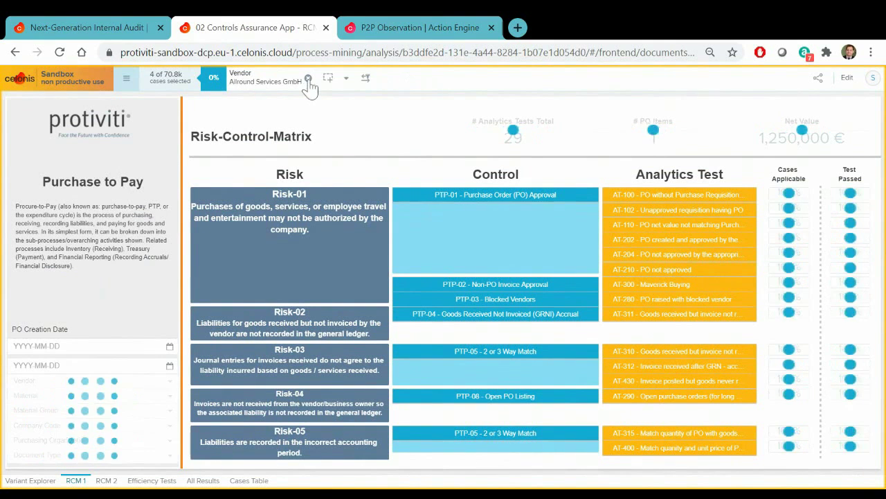
left_click(309, 79)
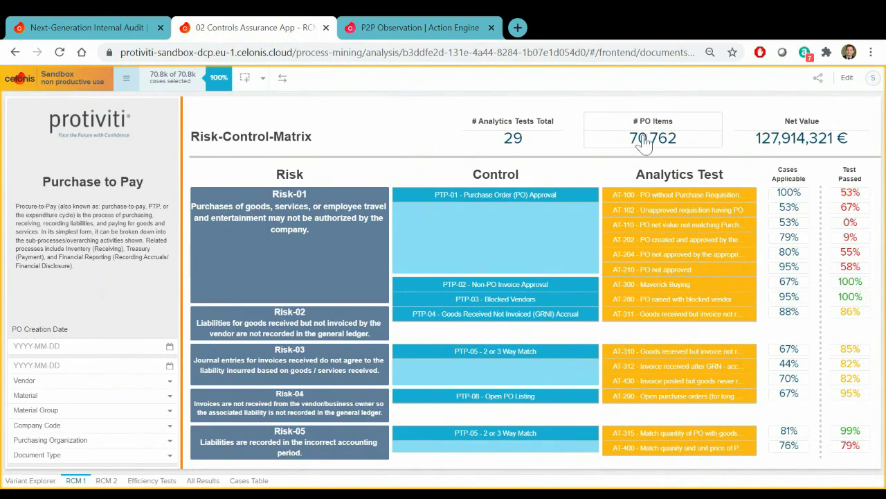
left_click(646, 144)
left_click(727, 175)
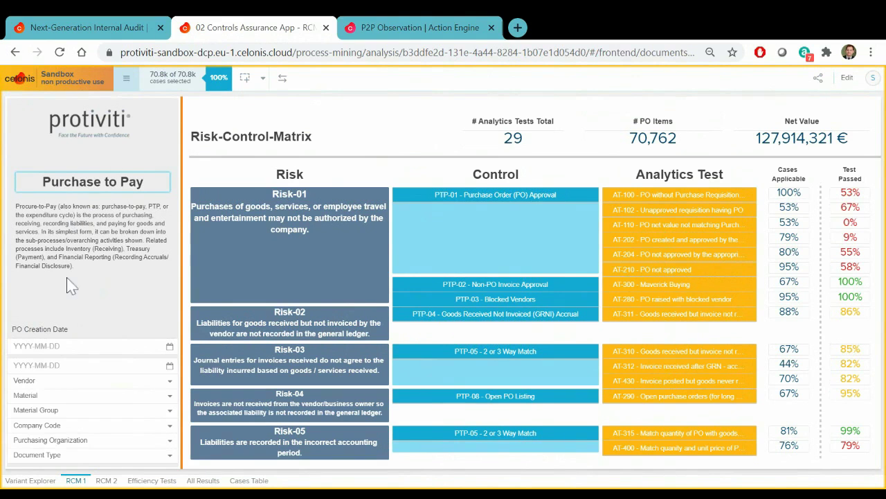
left_click(63, 296)
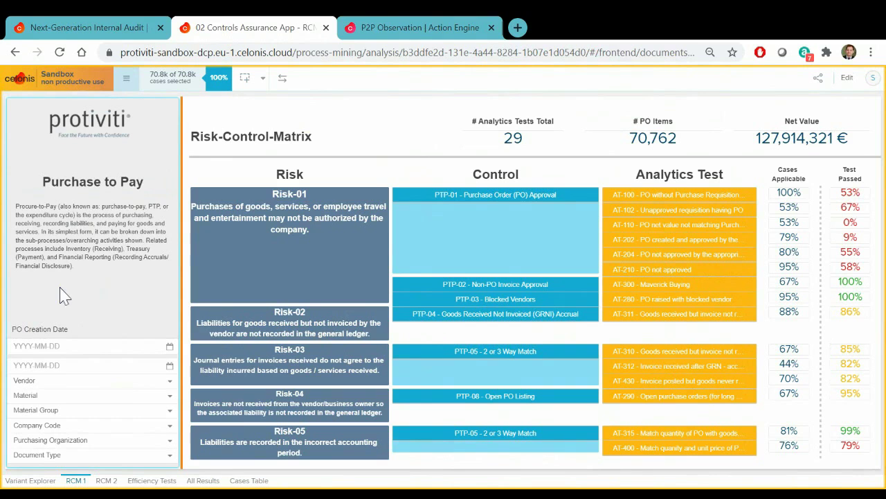
left_click(339, 136)
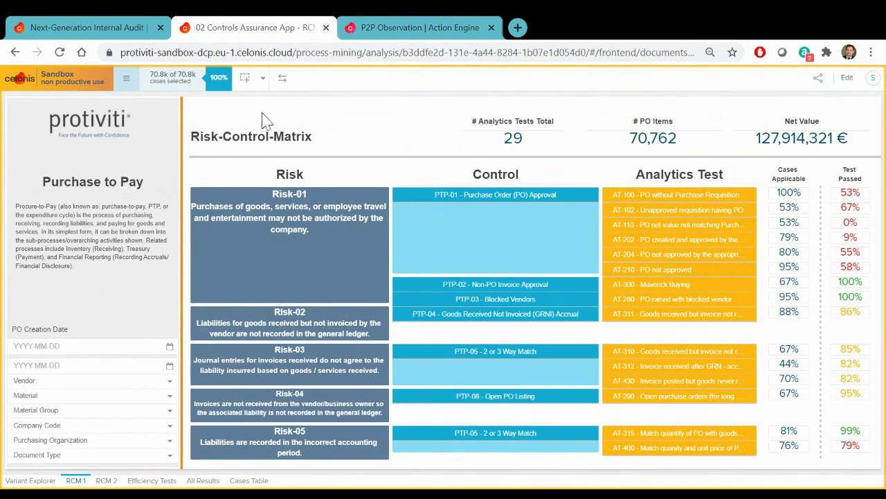